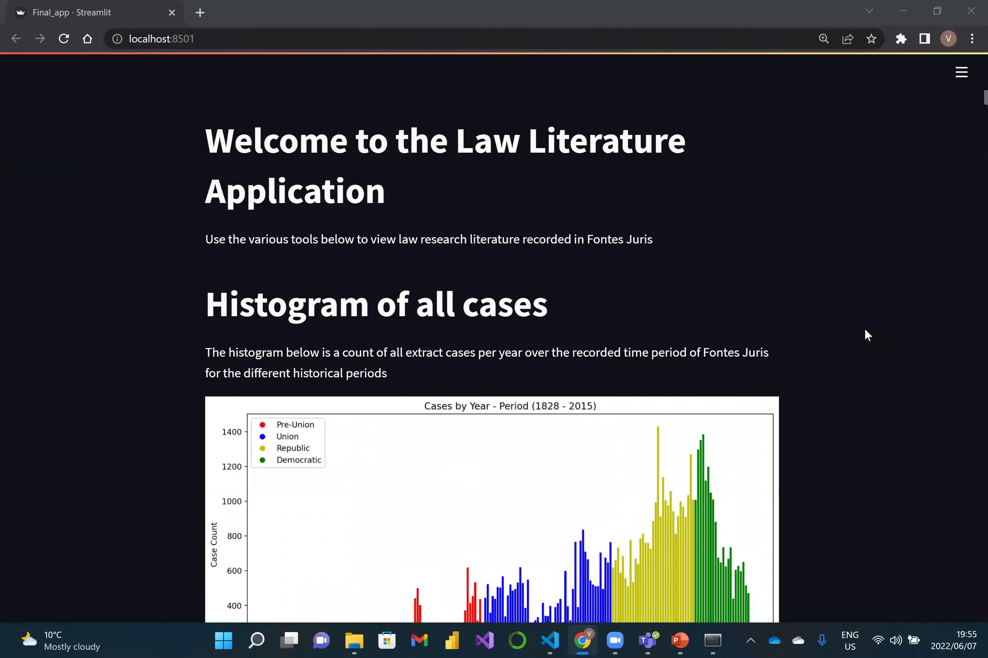
Examine the histogram of all cases by year and historical period for 1828 to 2015
scroll(866, 335, "down", 1)
scroll(867, 336, "down", 2)
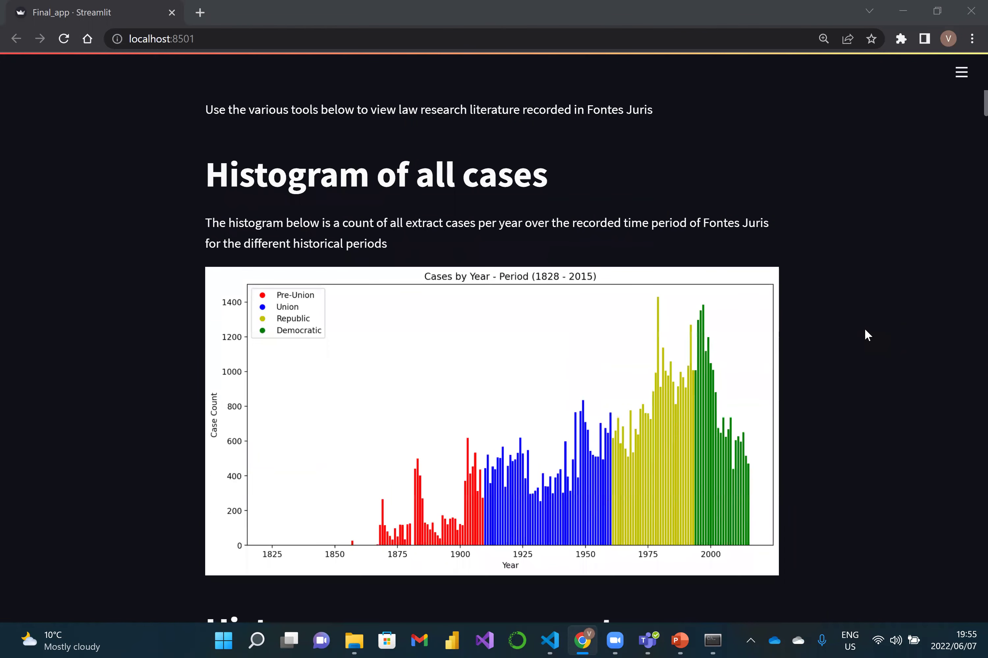
scroll(866, 336, "down", 1)
scroll(866, 336, "down", 1)
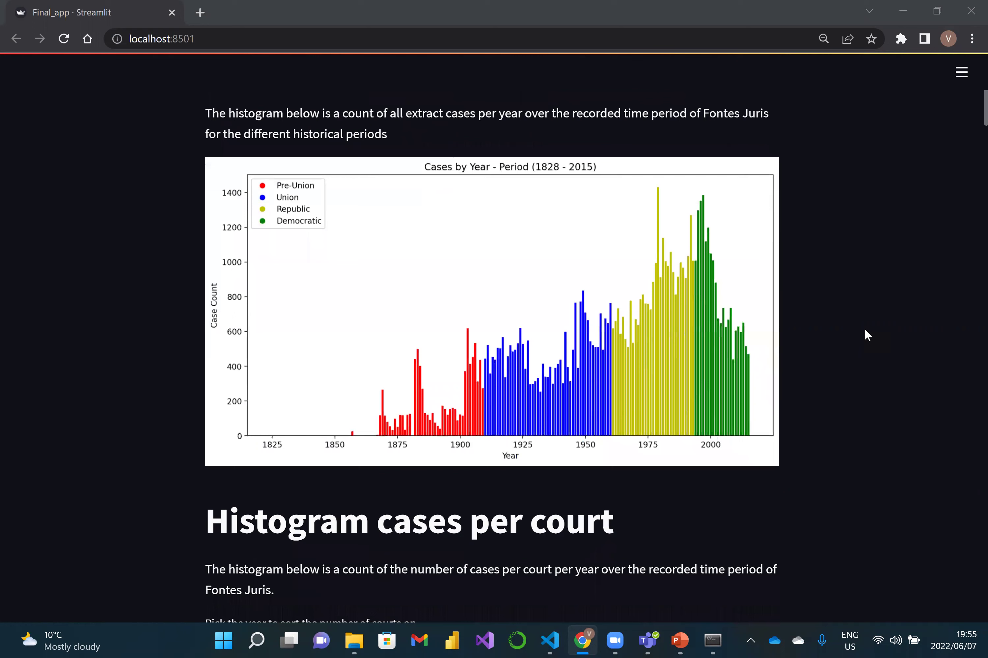
scroll(867, 335, "down", 1)
scroll(867, 335, "down", 1)
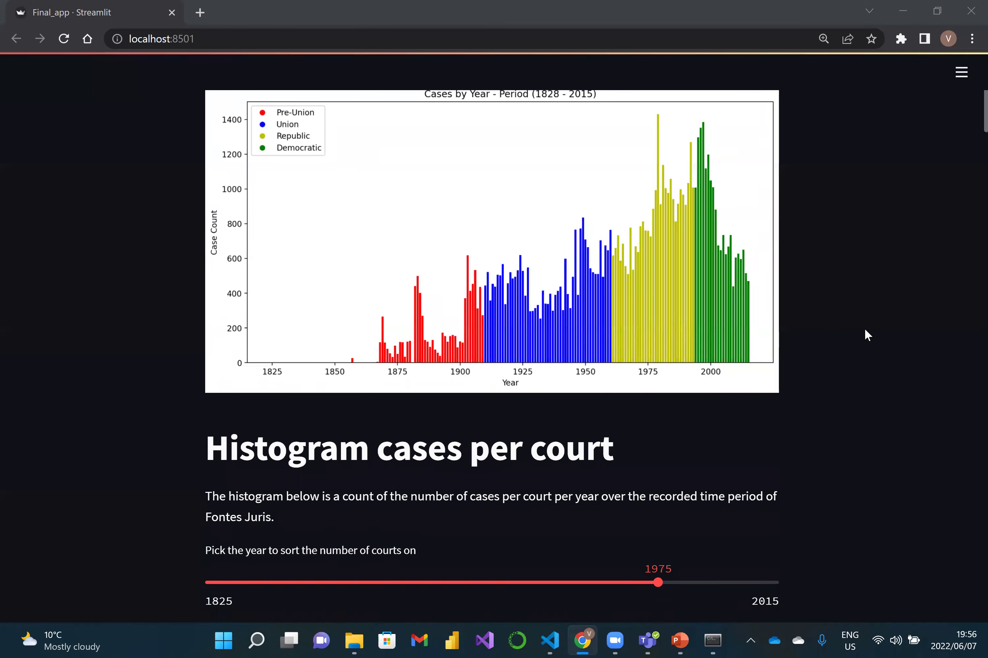
Review the histograms of cases per court and cases per author, including their year selectors
scroll(867, 335, "down", 2)
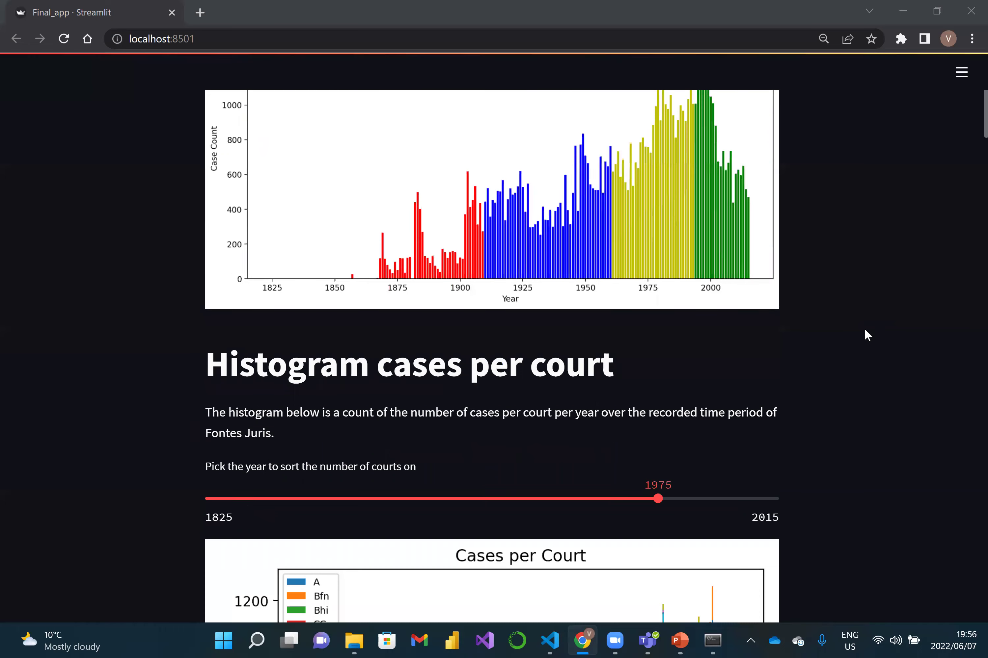
scroll(867, 335, "down", 6)
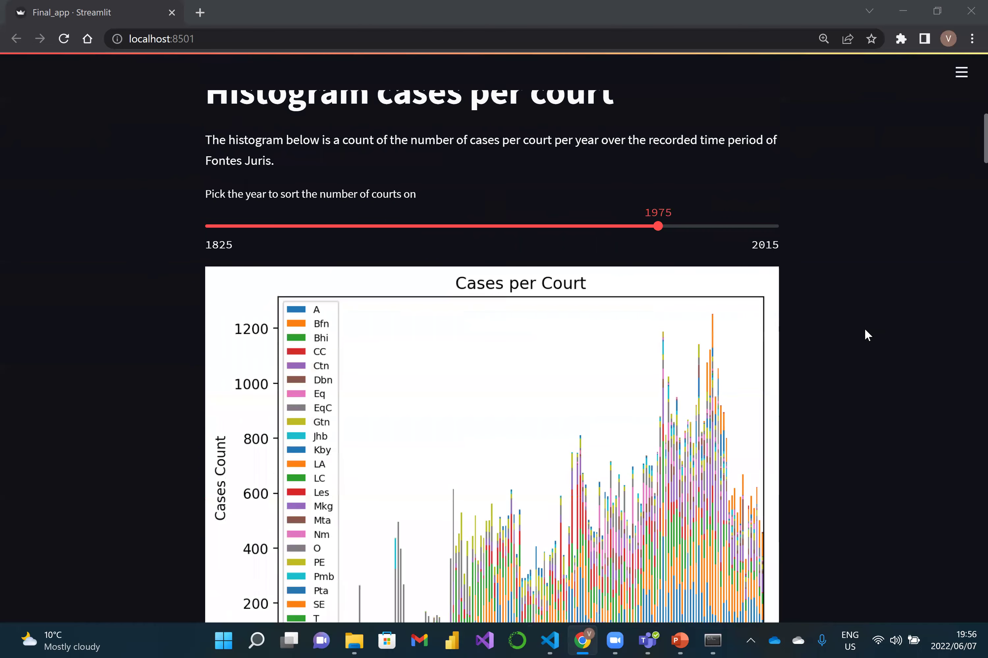
scroll(867, 336, "down", 2)
scroll(866, 336, "down", 1)
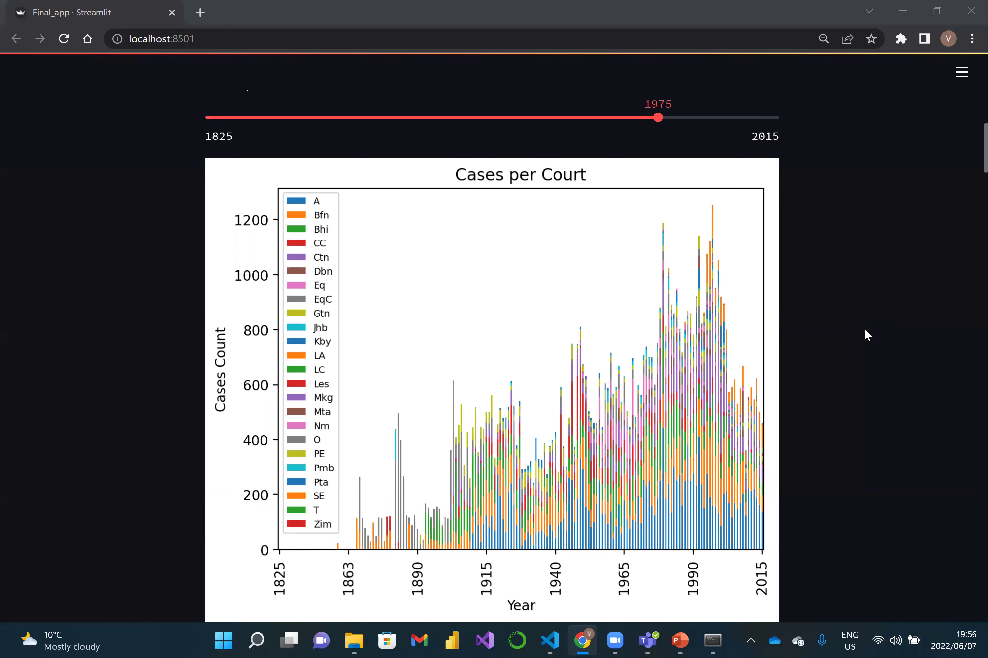
scroll(867, 335, "down", 10)
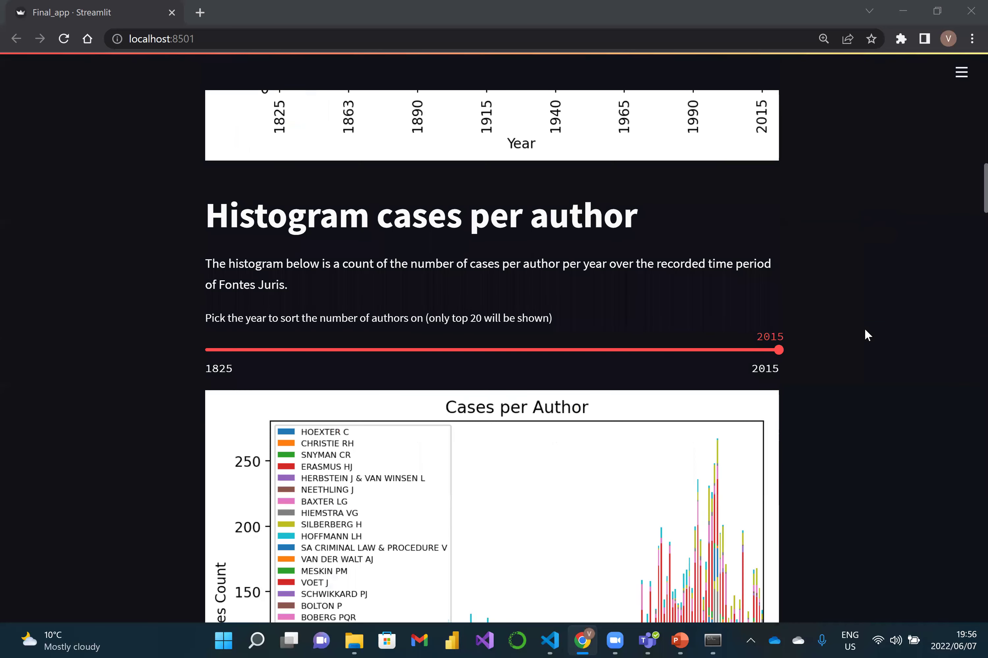
scroll(867, 335, "down", 5)
scroll(867, 335, "down", 1)
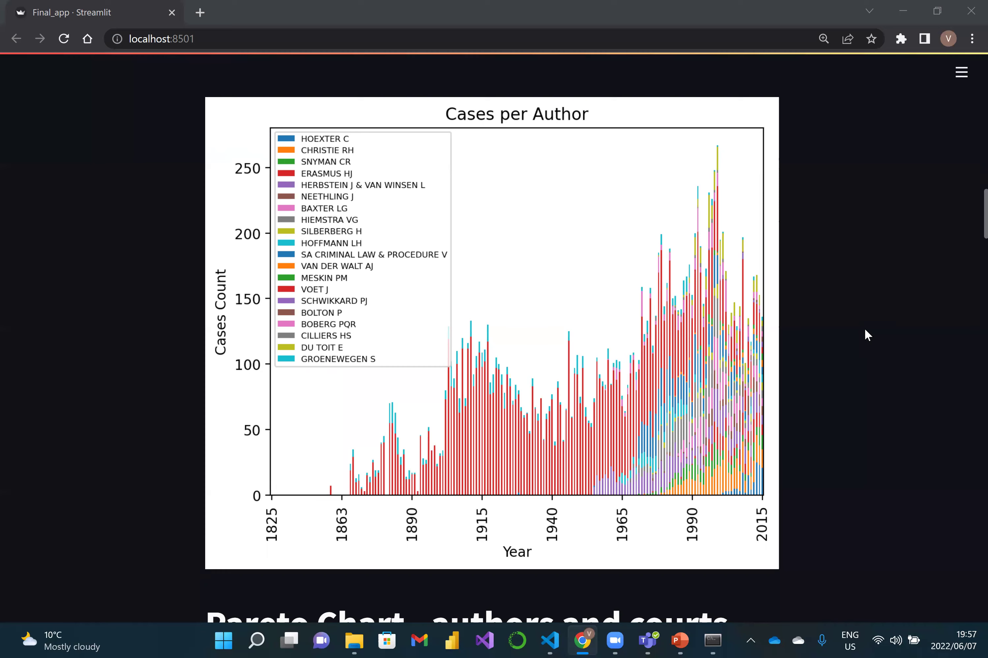
Look over the Pareto charts of top authors and courts and the stacked chart of top 5 authors by court
scroll(867, 335, "down", 5)
scroll(867, 336, "down", 12)
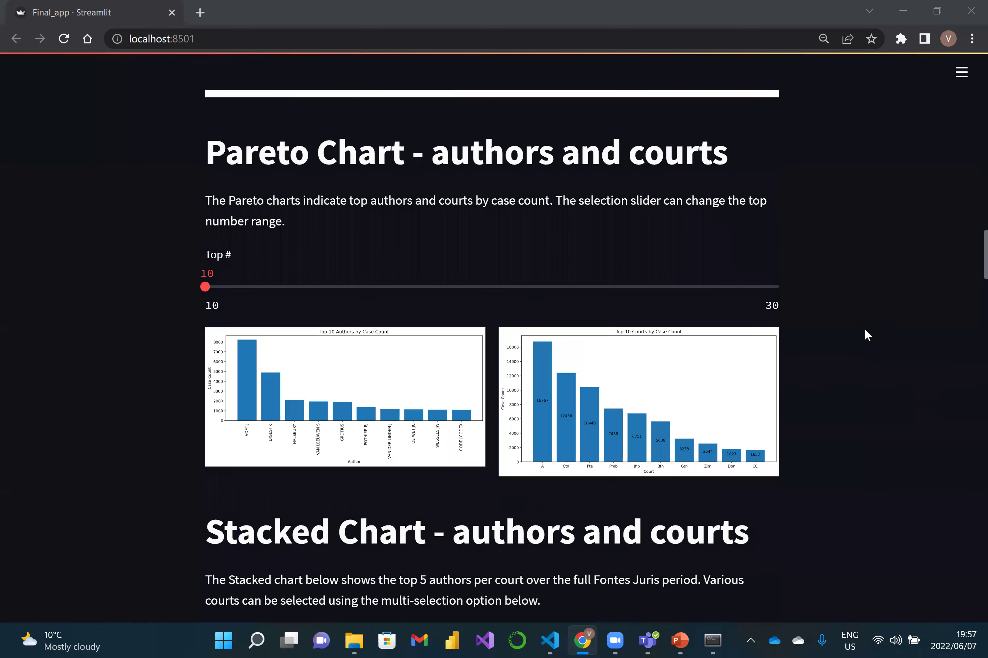
scroll(867, 335, "down", 7)
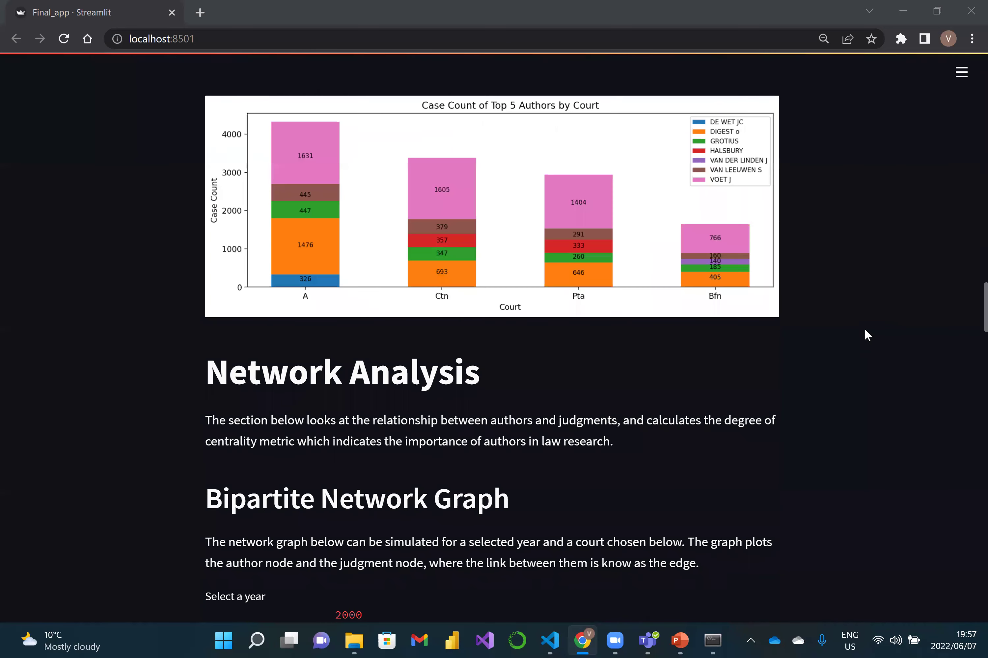
Inspect the bipartite network graph of authors and judgments and the degree centrality plots in the network analysis
scroll(867, 335, "down", 10)
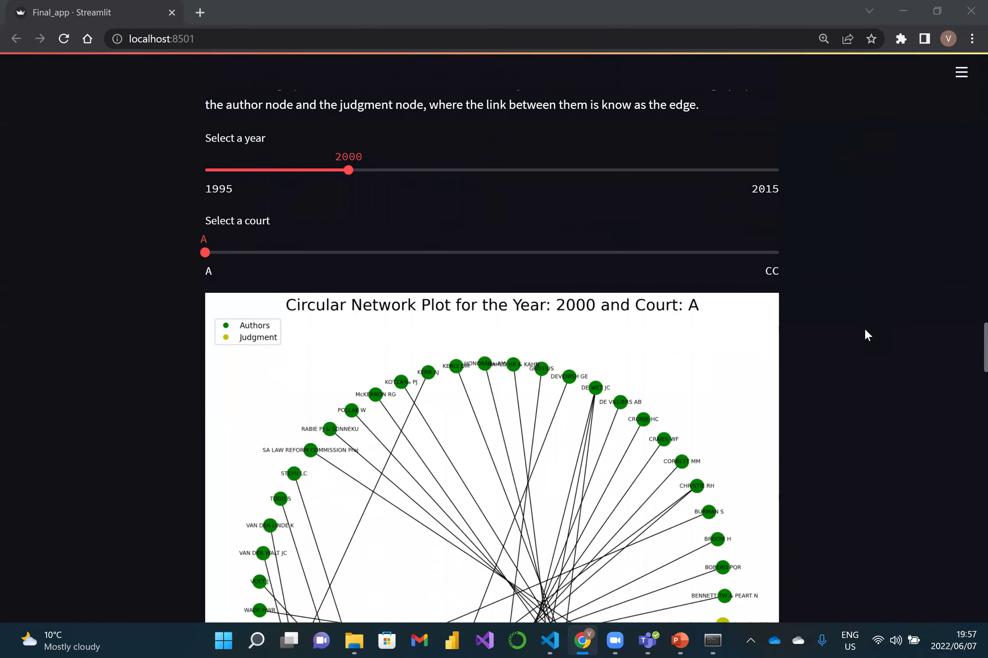
scroll(867, 335, "down", 2)
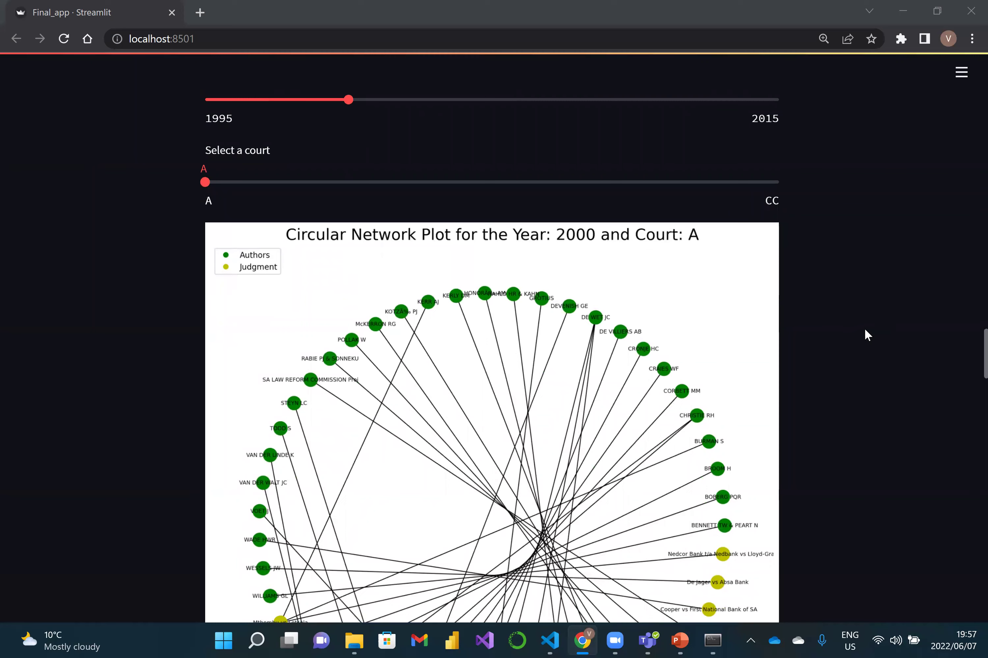
scroll(866, 335, "down", 10)
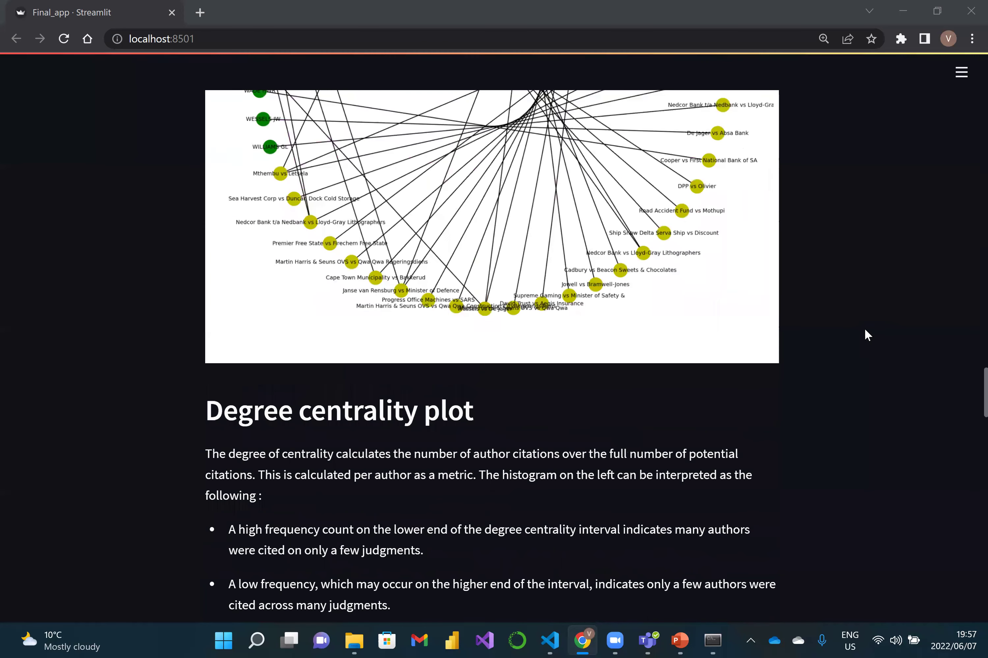
scroll(866, 335, "down", 15)
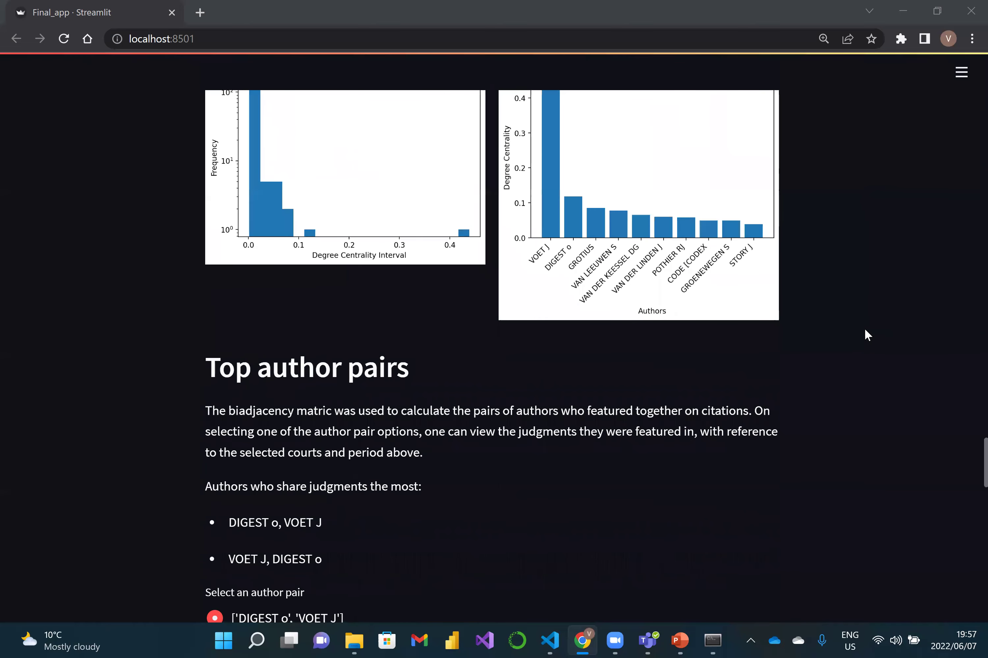
Read the top author pairs section and the list of judgments for the selected author pair
scroll(867, 335, "down", 3)
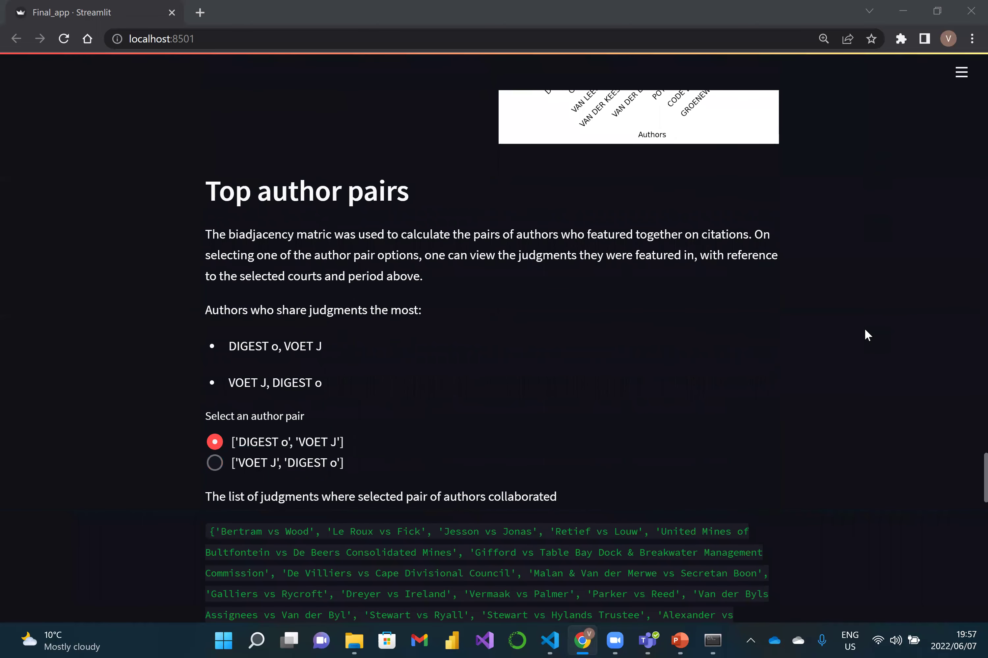
scroll(867, 335, "down", 2)
scroll(866, 335, "down", 1)
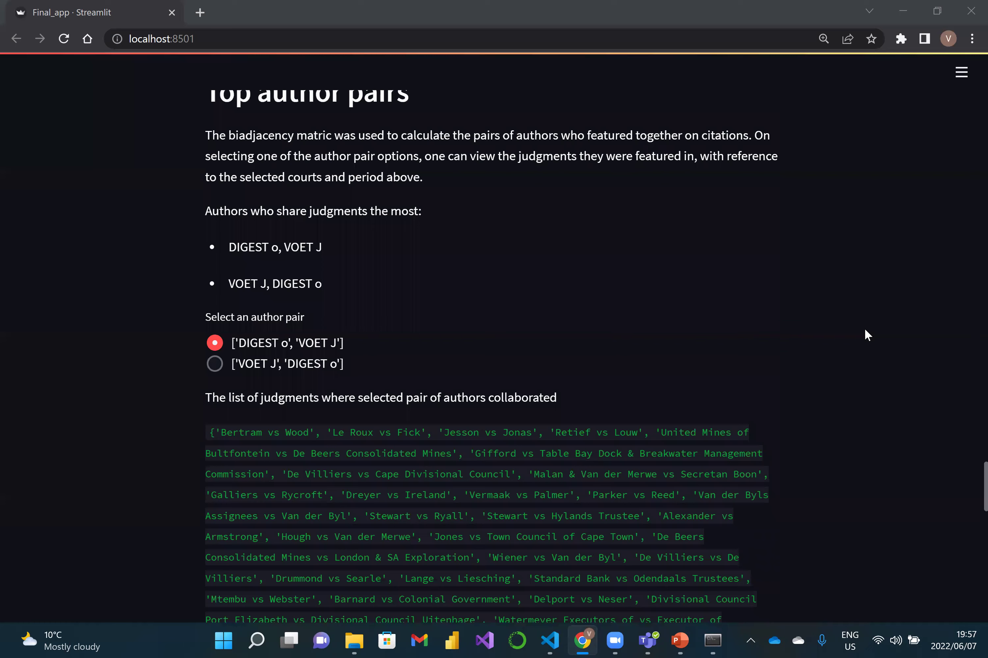
scroll(867, 335, "down", 2)
scroll(867, 335, "down", 1)
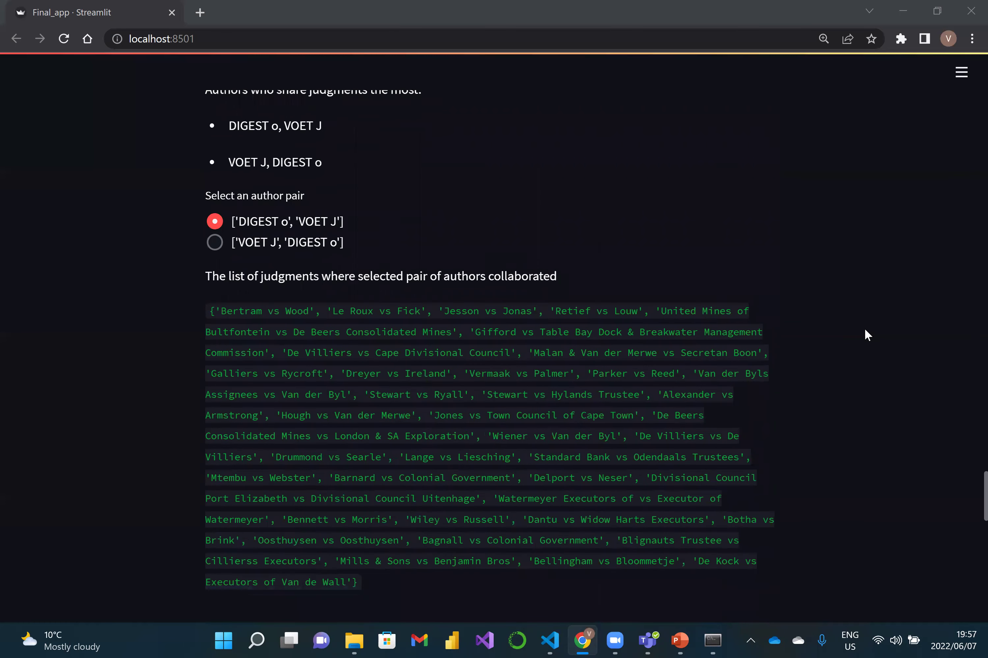
Examine the court and period weights for the weighted impact of authors, along with the Top Authors - Weighted Model chart
scroll(867, 335, "down", 5)
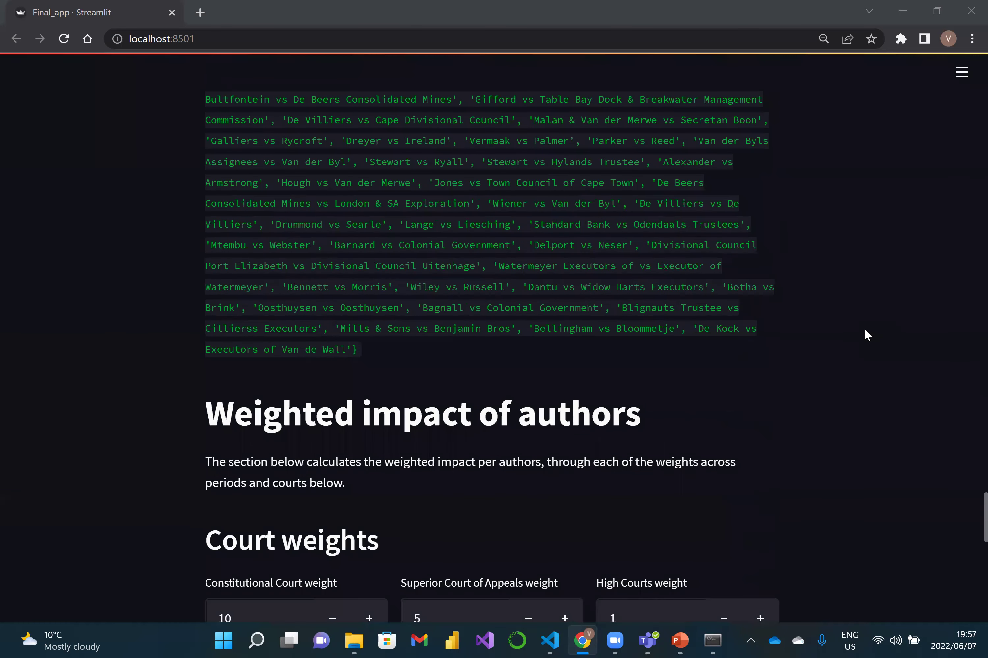
scroll(867, 335, "down", 6)
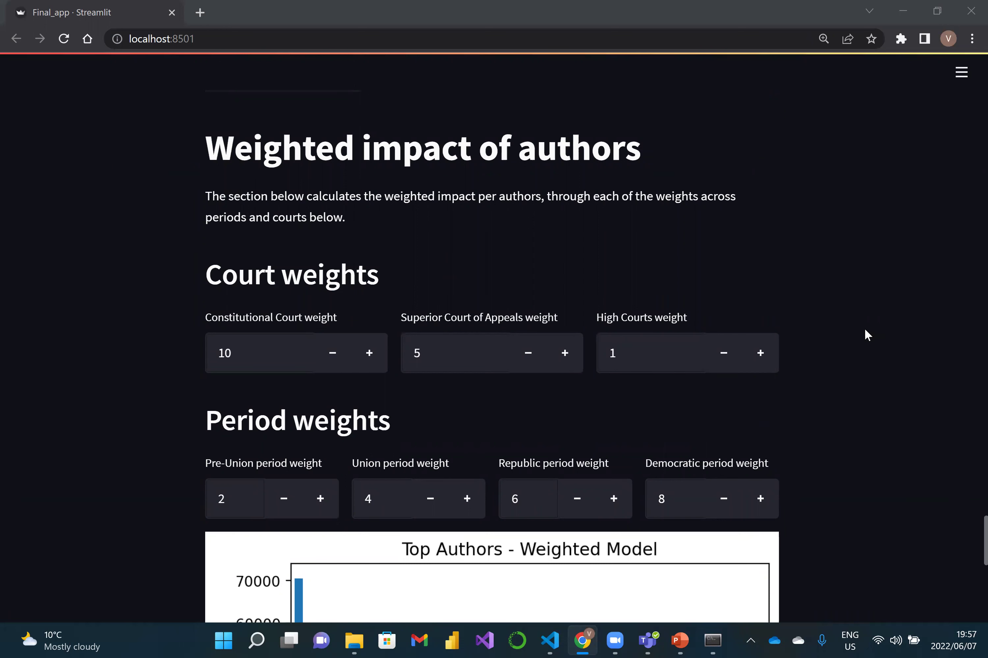
scroll(866, 335, "down", 1)
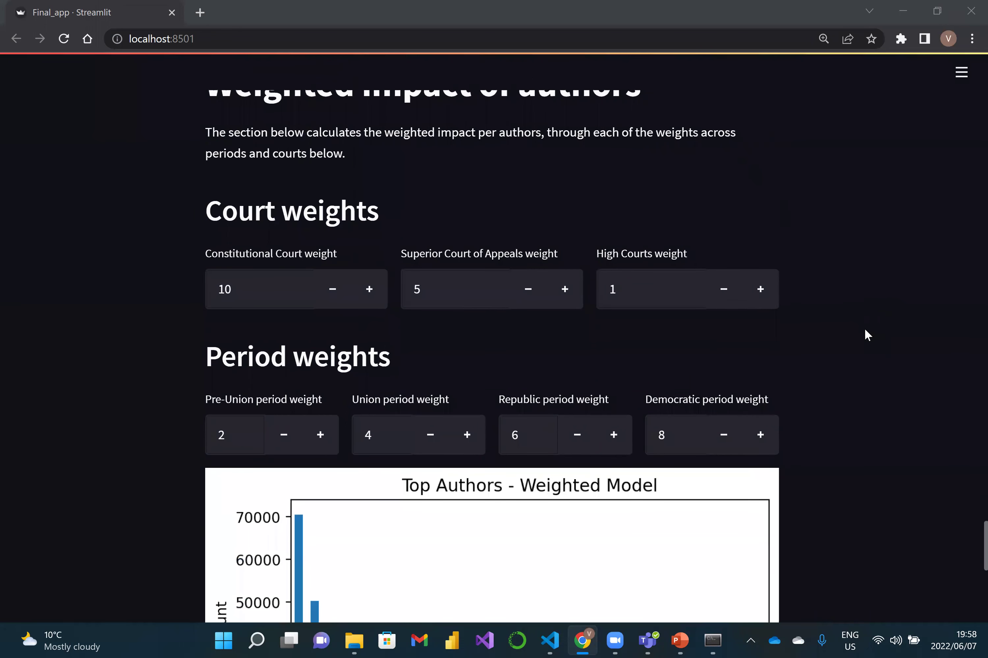
scroll(866, 335, "down", 1)
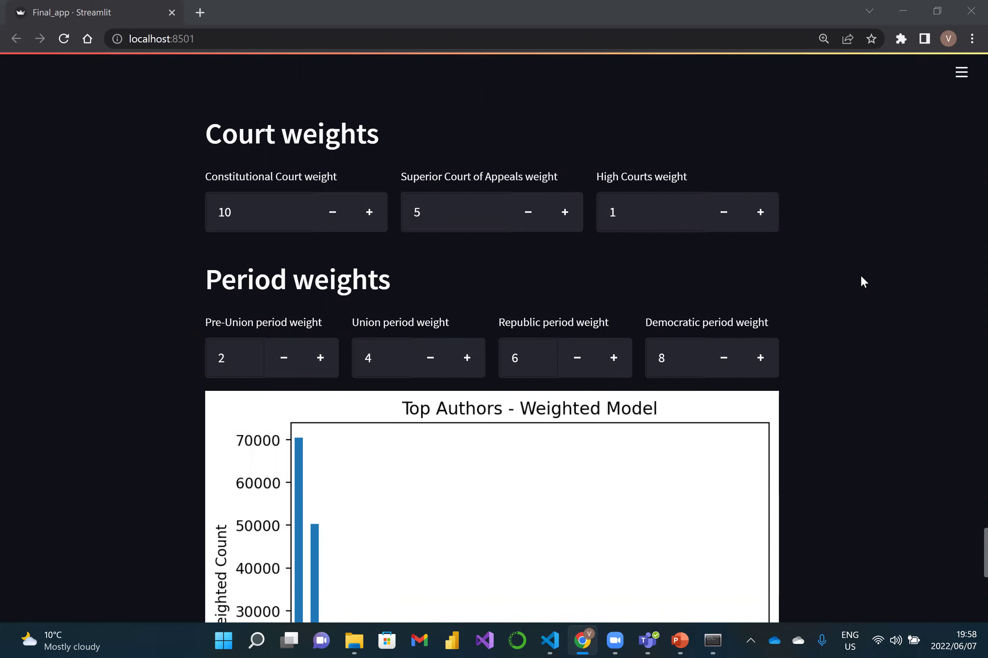
scroll(861, 278, "down", 1)
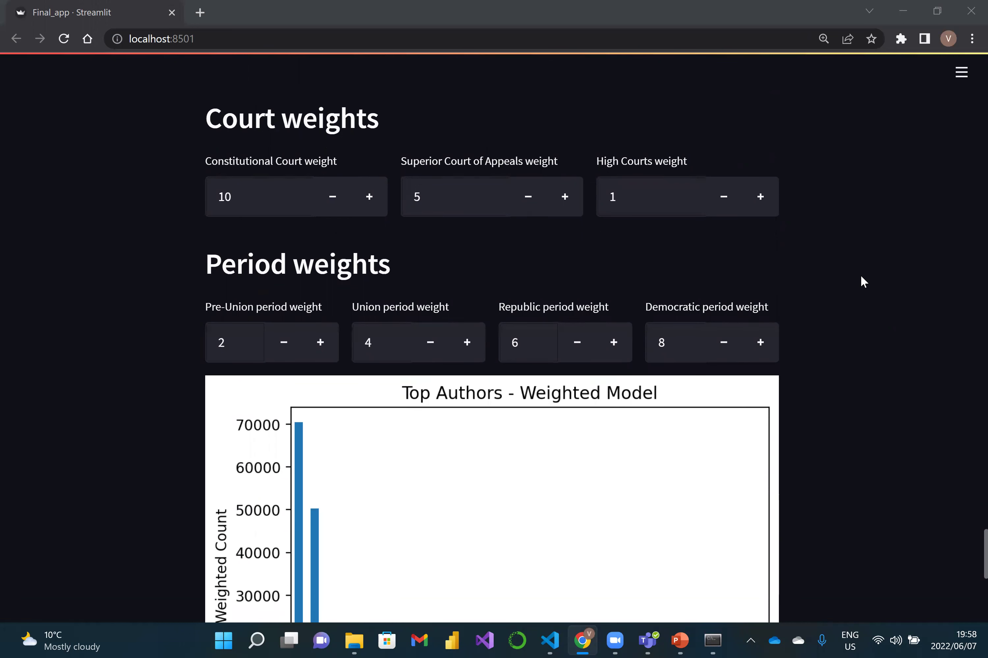
scroll(862, 282, "down", 2)
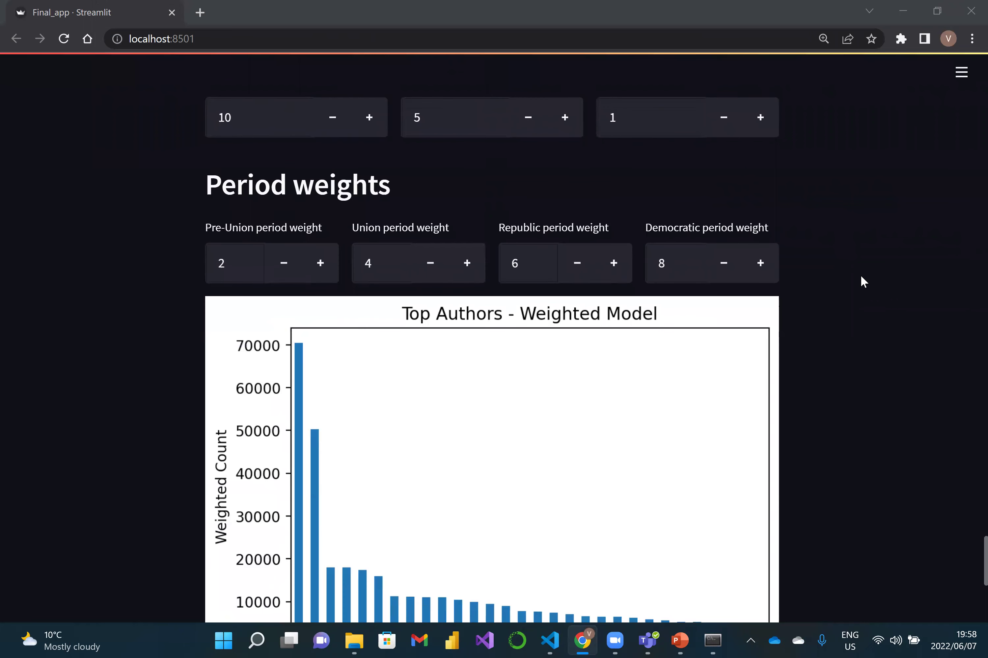
scroll(861, 281, "down", 3)
scroll(860, 282, "down", 1)
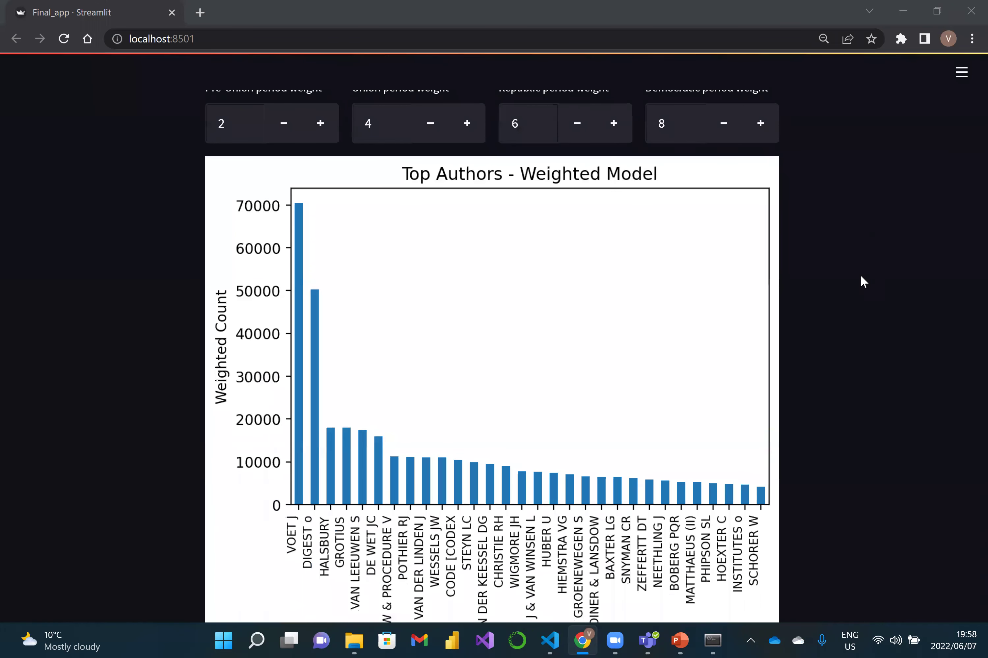